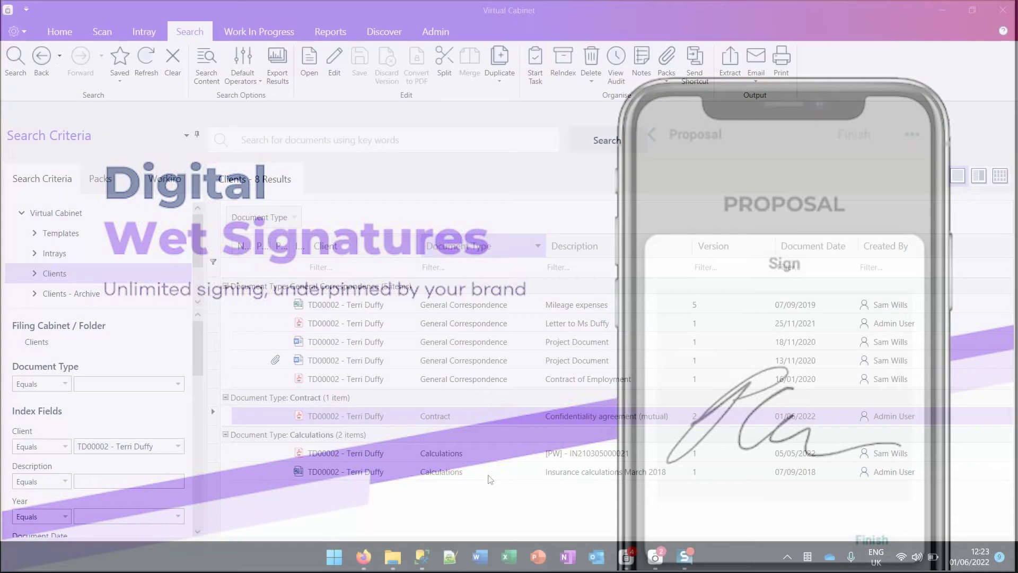
- Send the Confidentiality agreement (mutual) file from Virtual Cabinet to Workiro
{"action": "right_click", "coordinate": [493, 415]}
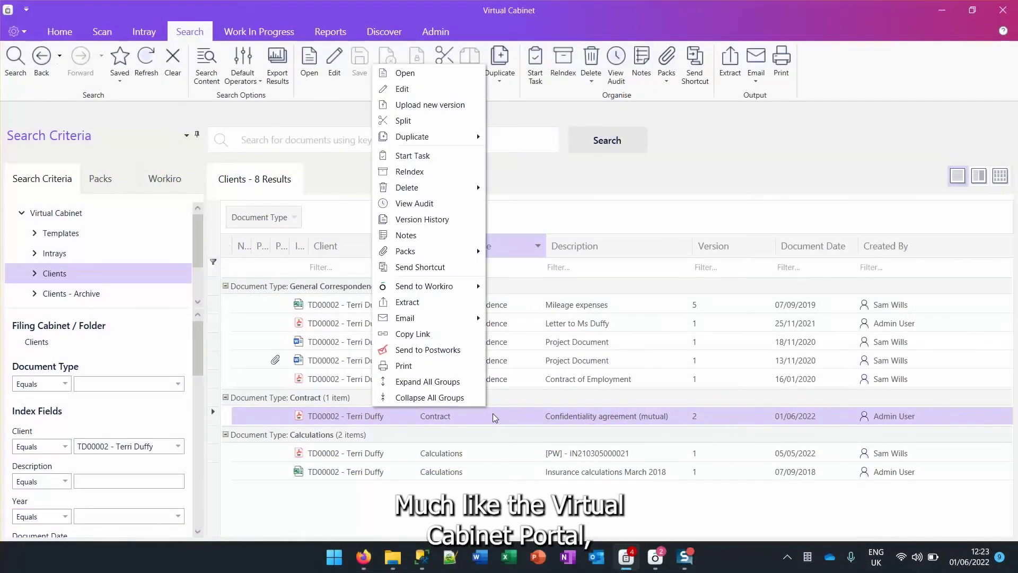
{"action": "mouse_move", "coordinate": [424, 287]}
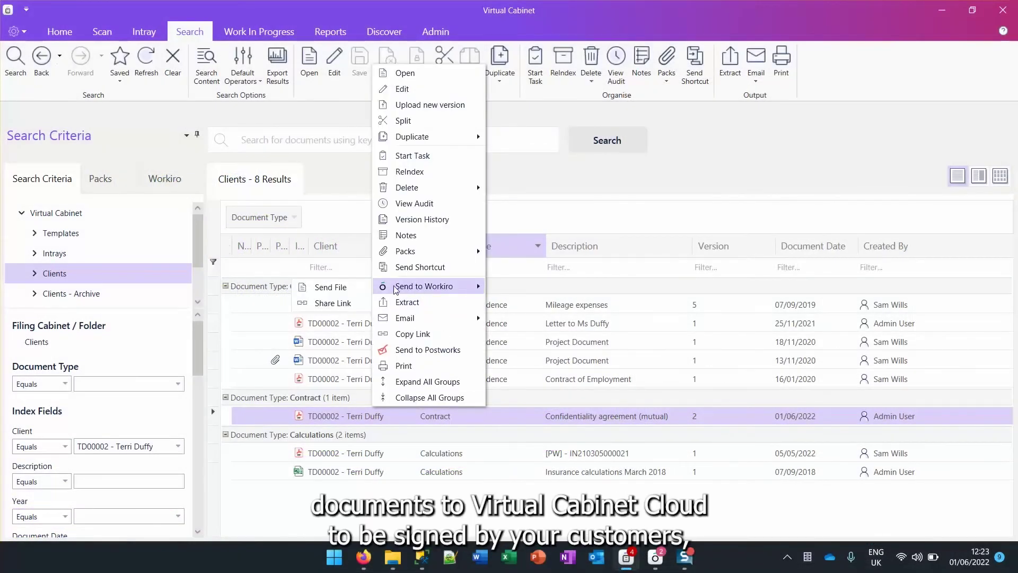
{"action": "left_click", "coordinate": [356, 289]}
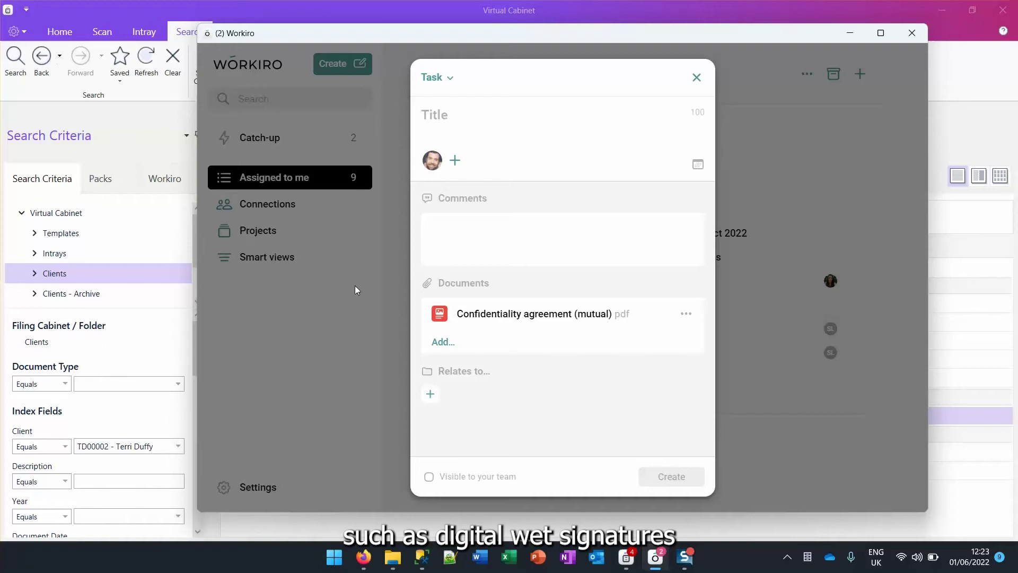
- Apply the Signature: NDA template and attach the suggested confidentiality agreement
{"action": "left_click", "coordinate": [436, 77]}
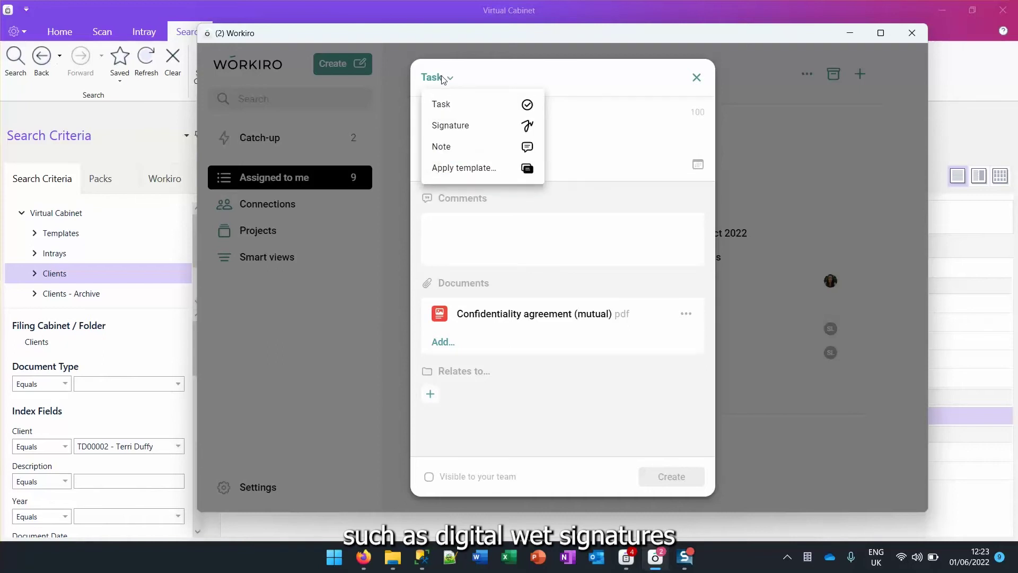
{"action": "left_click", "coordinate": [478, 167]}
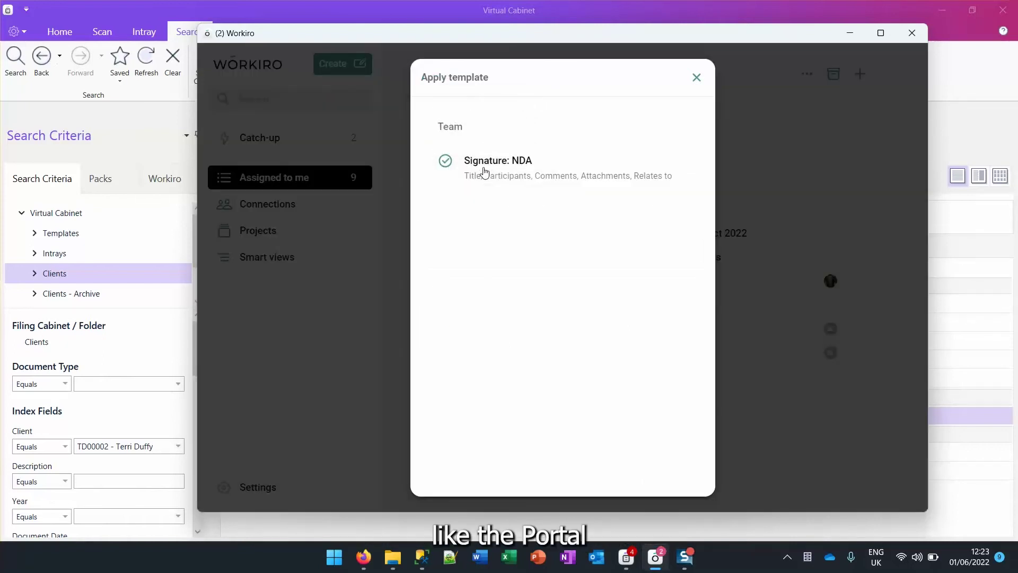
{"action": "left_click", "coordinate": [558, 162]}
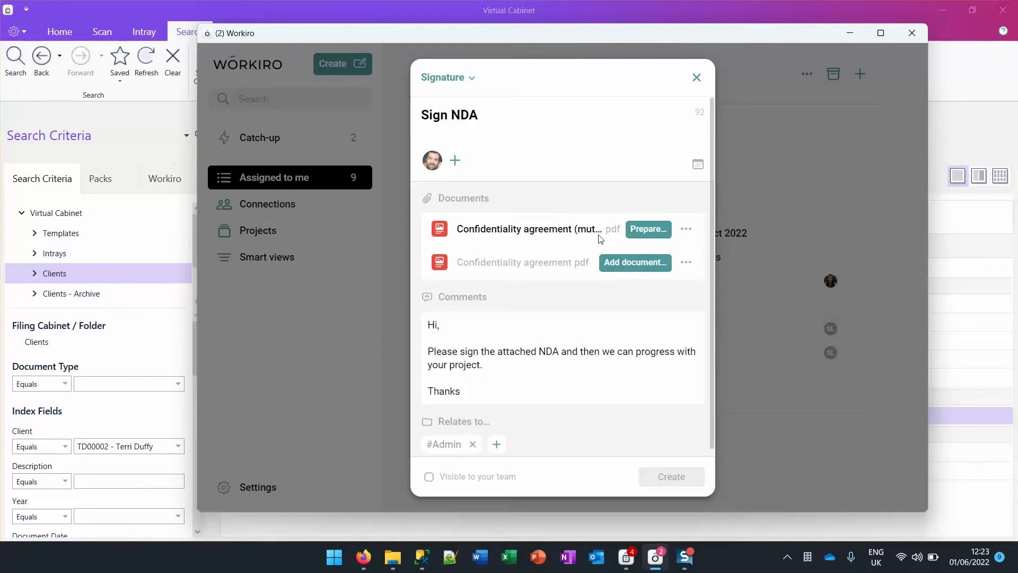
{"action": "left_click", "coordinate": [635, 262]}
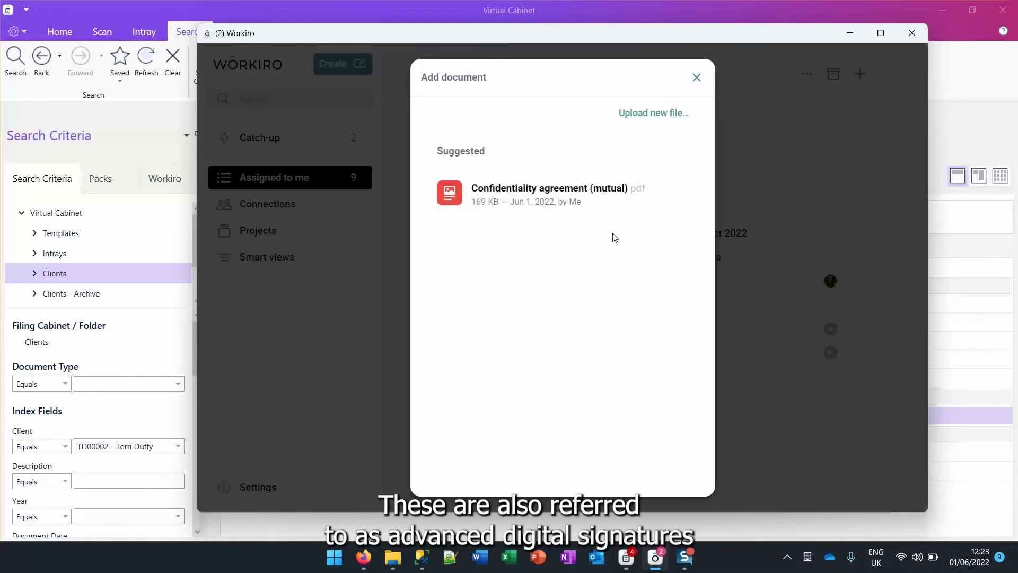
{"action": "left_click", "coordinate": [609, 194]}
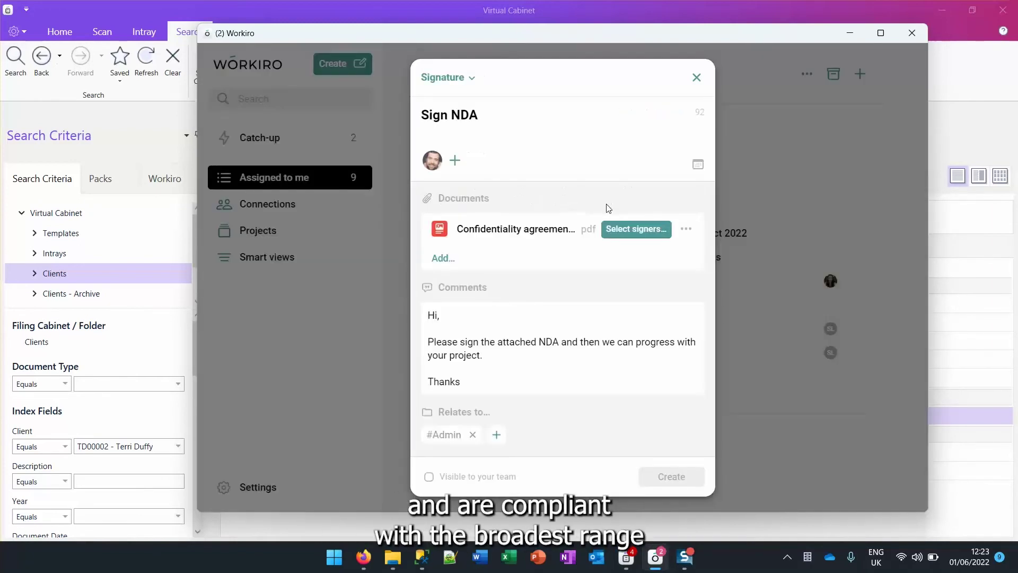
{"action": "left_click", "coordinate": [635, 229]}
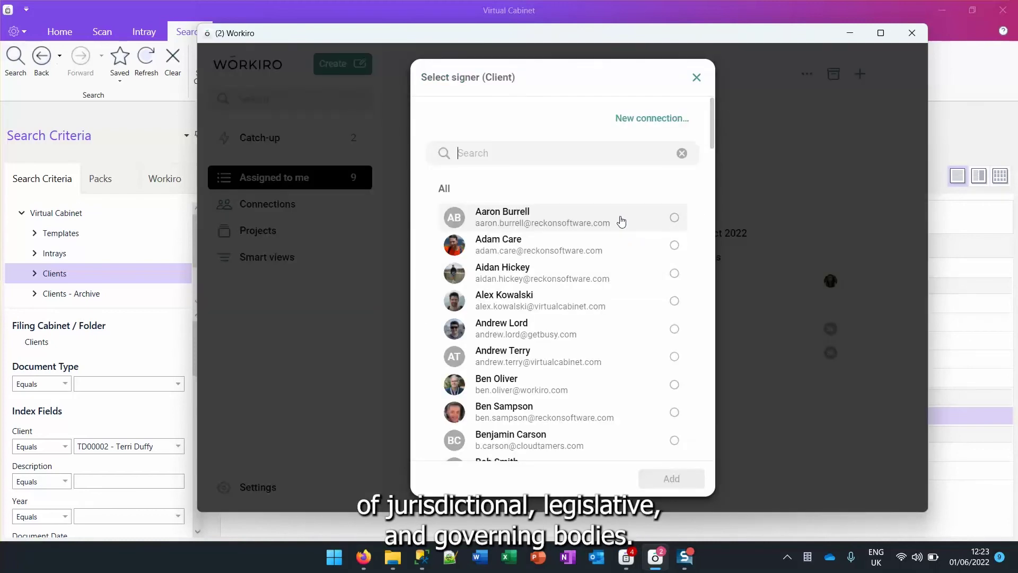
{"action": "type", "text": "so"}
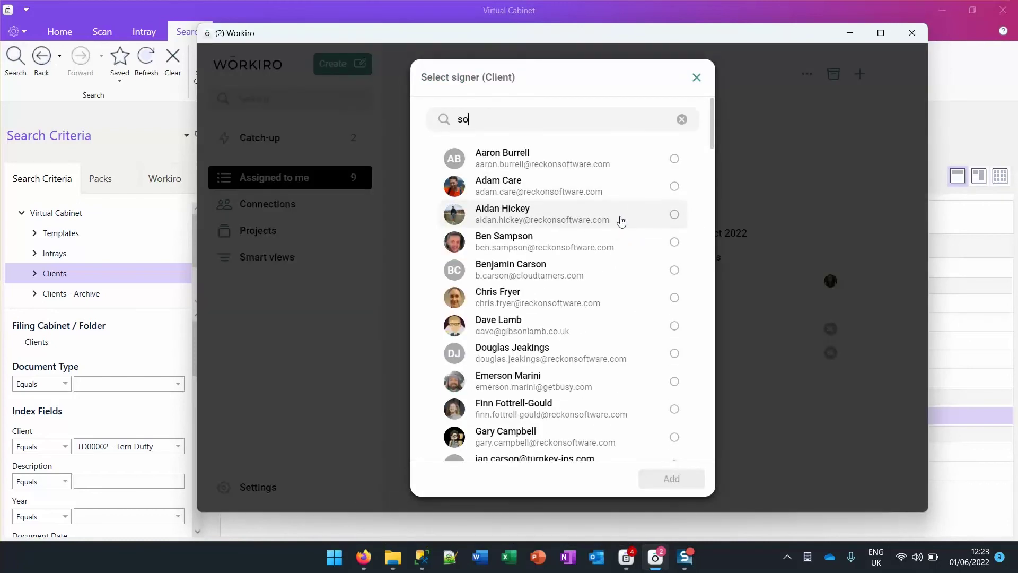
{"action": "type", "text": "ph"}
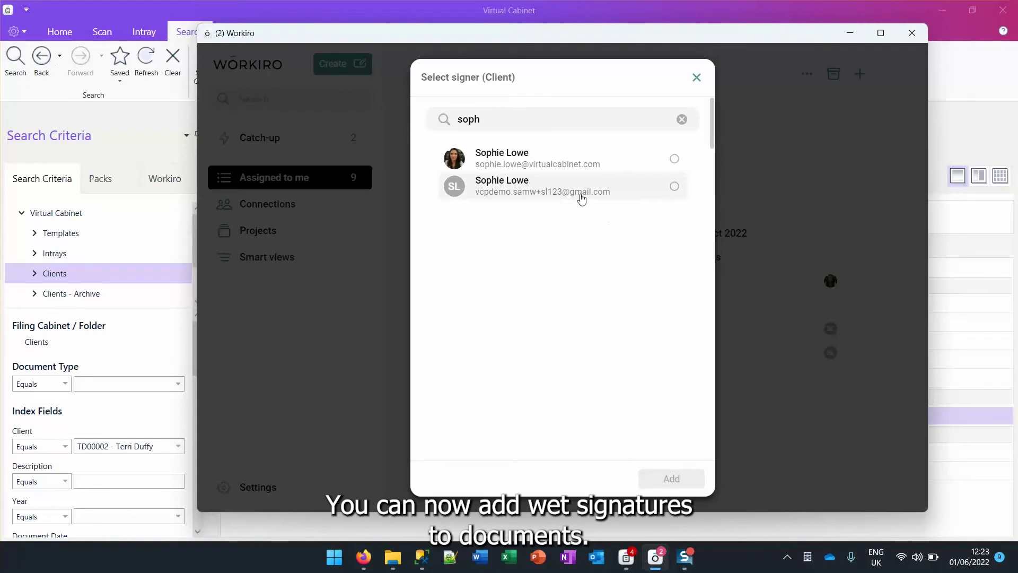
{"action": "left_click", "coordinate": [583, 188]}
{"action": "left_click", "coordinate": [672, 478]}
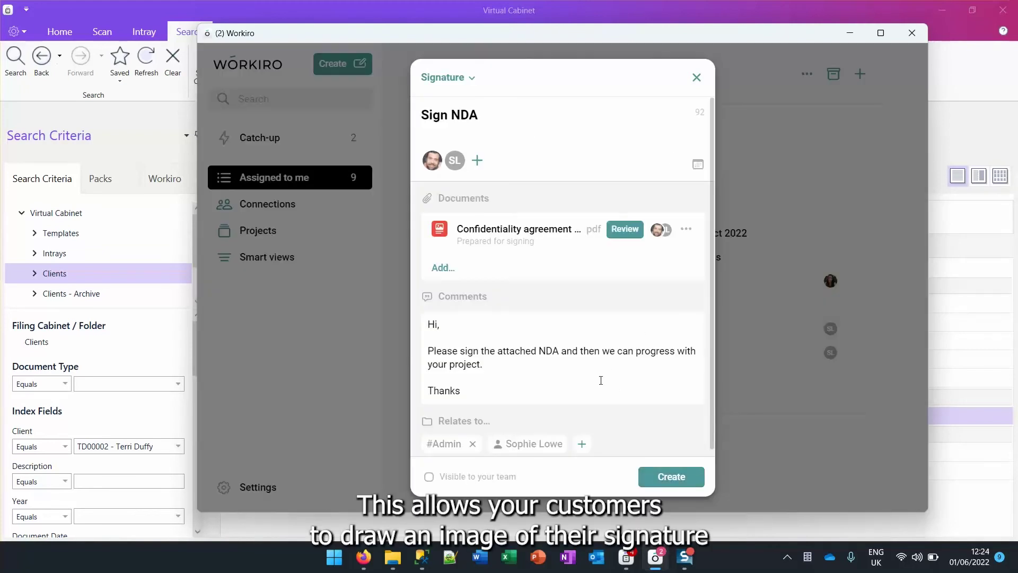
{"action": "left_click", "coordinate": [588, 398]}
{"action": "key", "text": "Return"}
{"action": "type", "text": "Sam"}
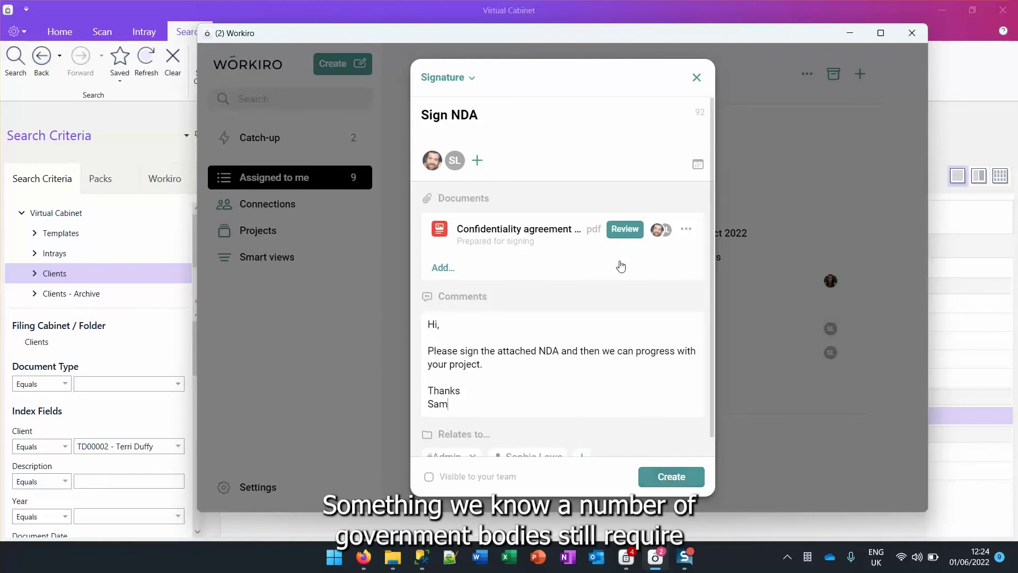
{"action": "left_click", "coordinate": [625, 229]}
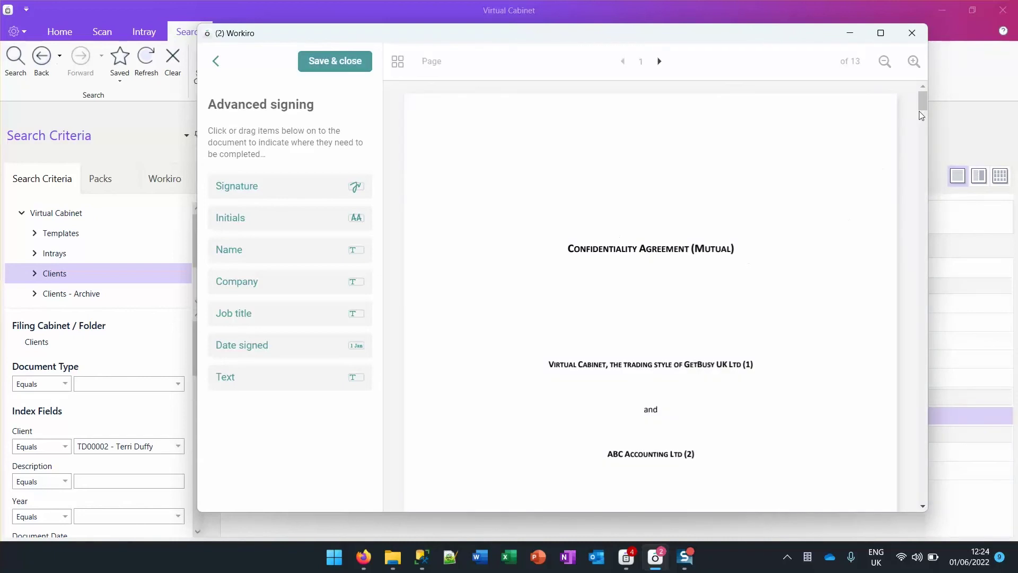
{"action": "left_click_drag", "start_coordinate": [920, 104], "coordinate": [919, 500]}
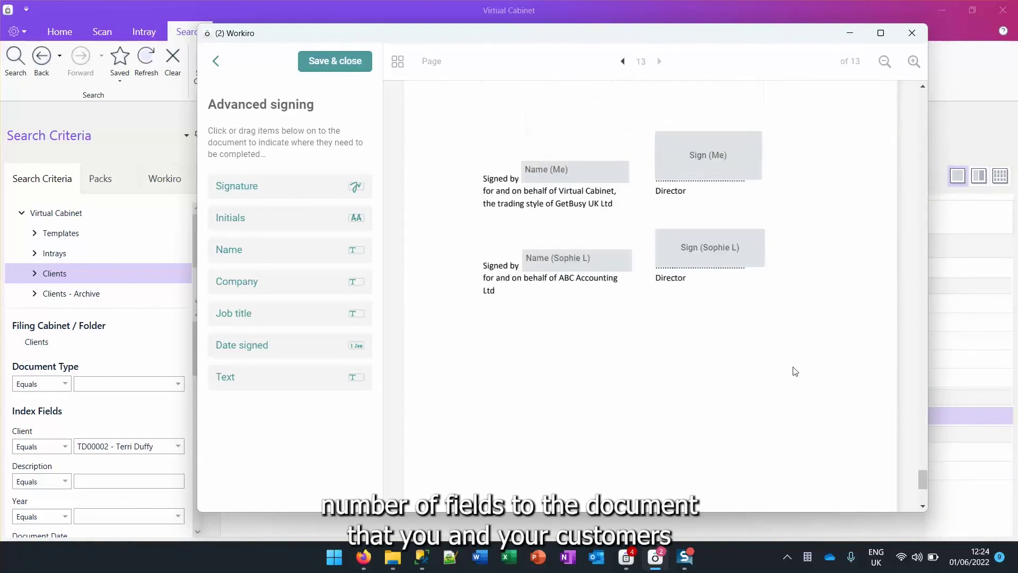
{"action": "scroll", "coordinate": [795, 366], "scroll_direction": "up", "scroll_amount": 3}
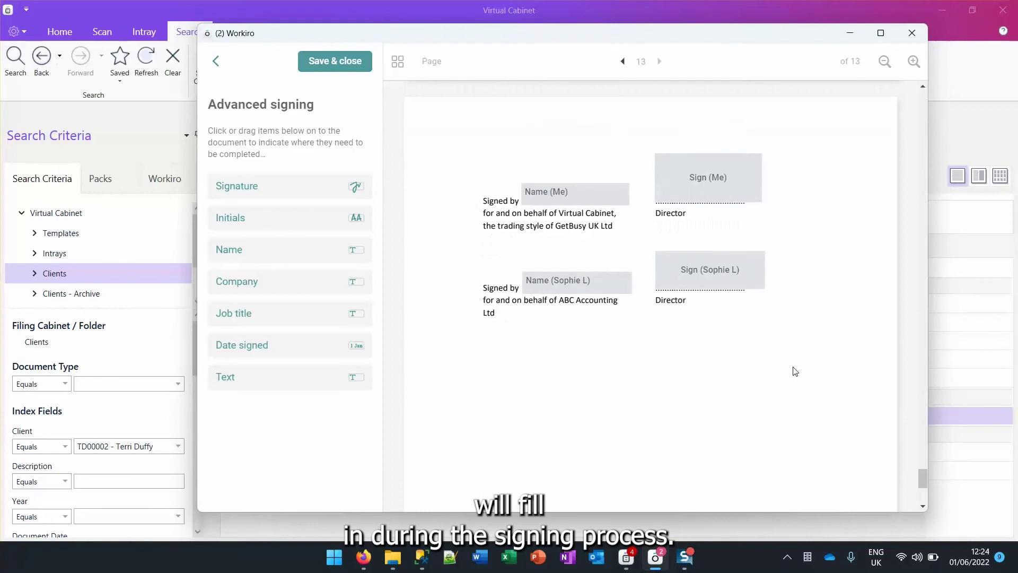
{"action": "left_click", "coordinate": [756, 278]}
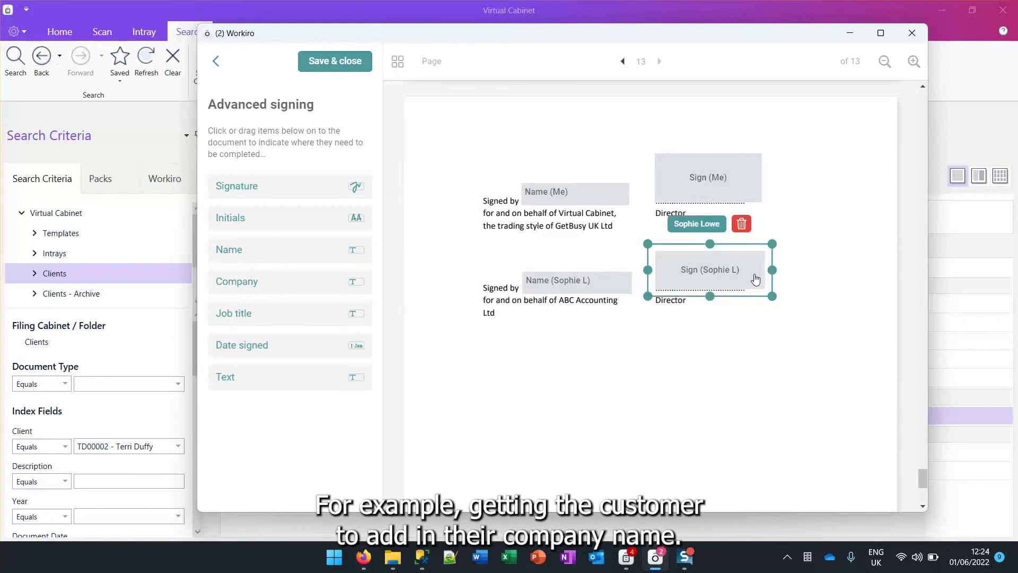
{"action": "left_click", "coordinate": [358, 72]}
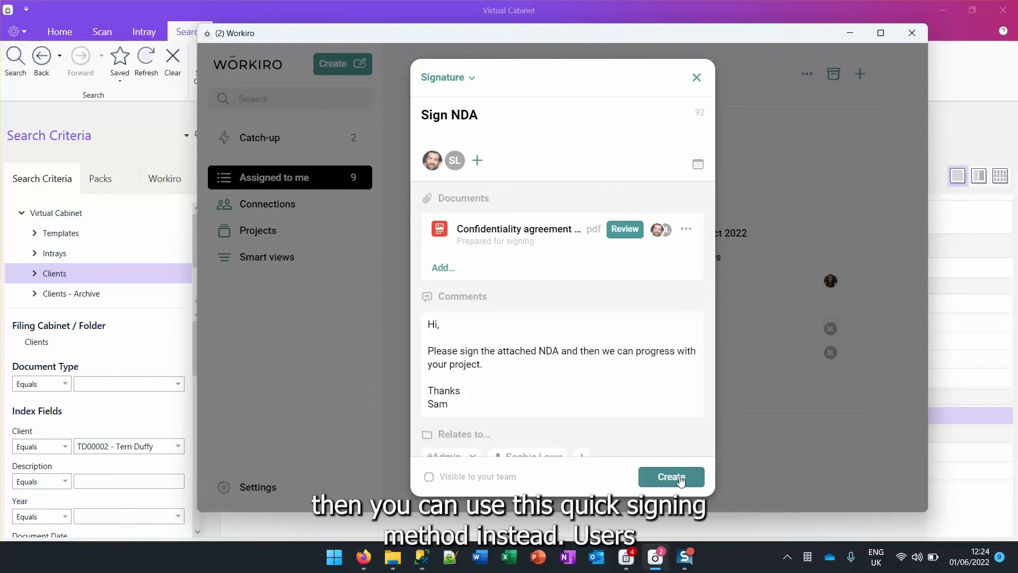
- Create the Sign NDA signature request from the Signature dialog
{"action": "left_click", "coordinate": [679, 477]}
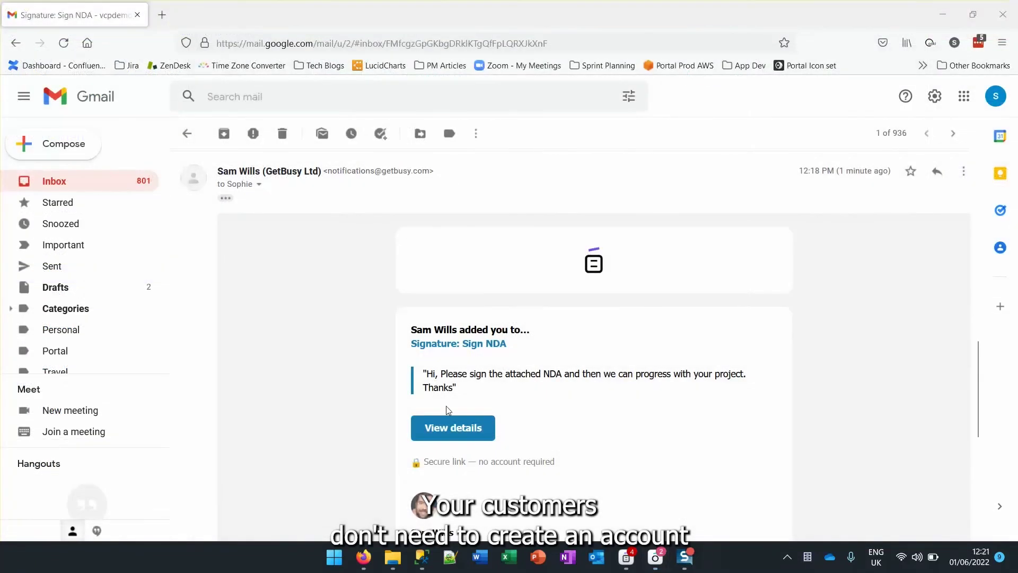
- Open View details from the Sign NDA notification email
{"action": "left_click", "coordinate": [452, 428]}
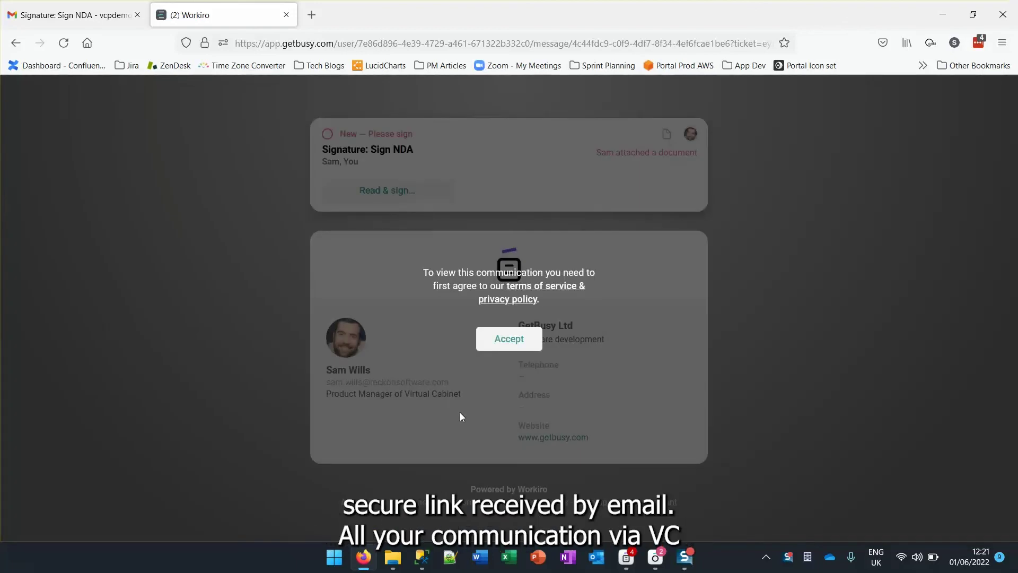
- Accept the terms and open the Confidentiality Agreement (Mutual) for reading and signing
{"action": "left_click", "coordinate": [511, 340]}
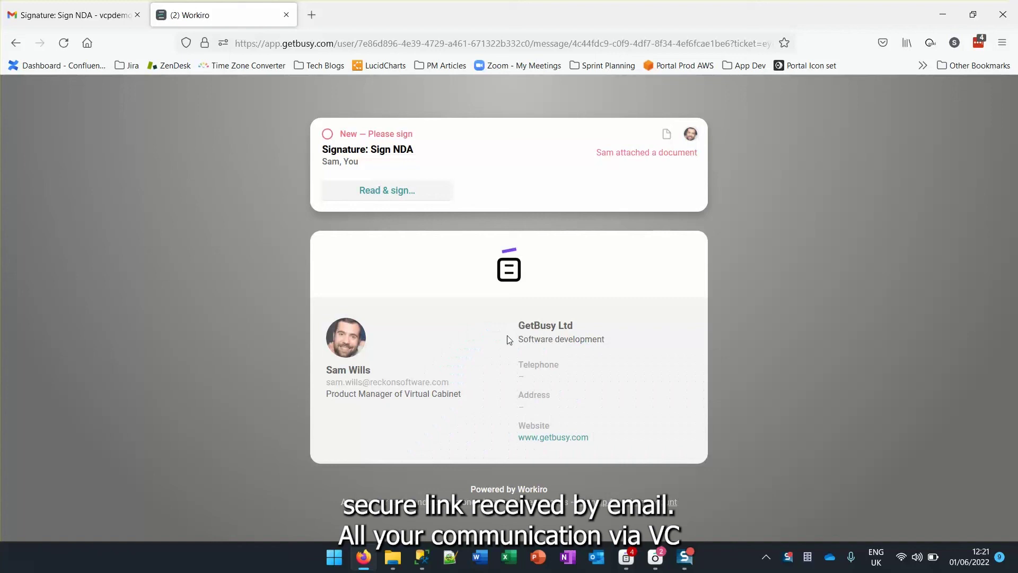
{"action": "left_click", "coordinate": [433, 195]}
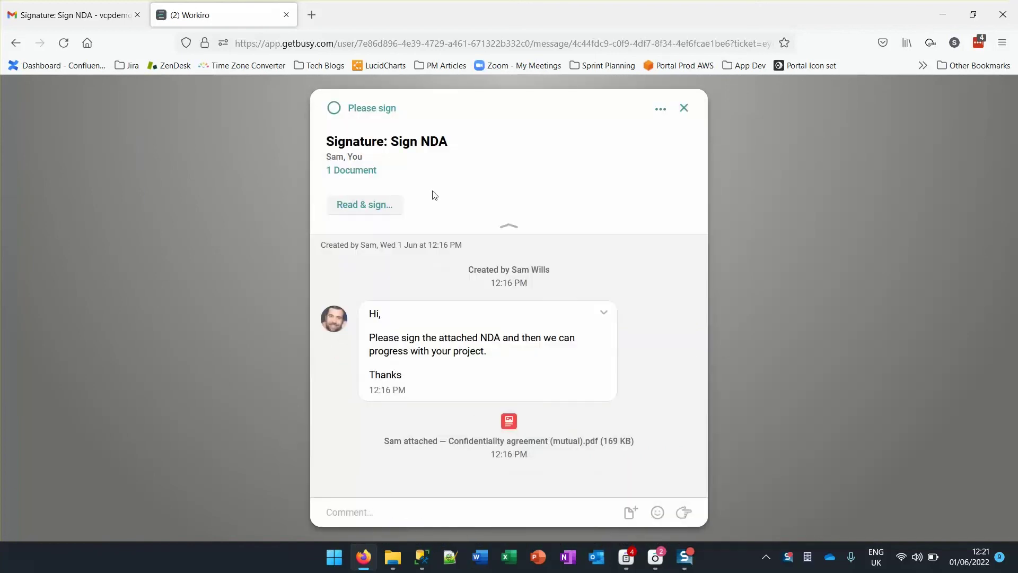
{"action": "left_click", "coordinate": [396, 208]}
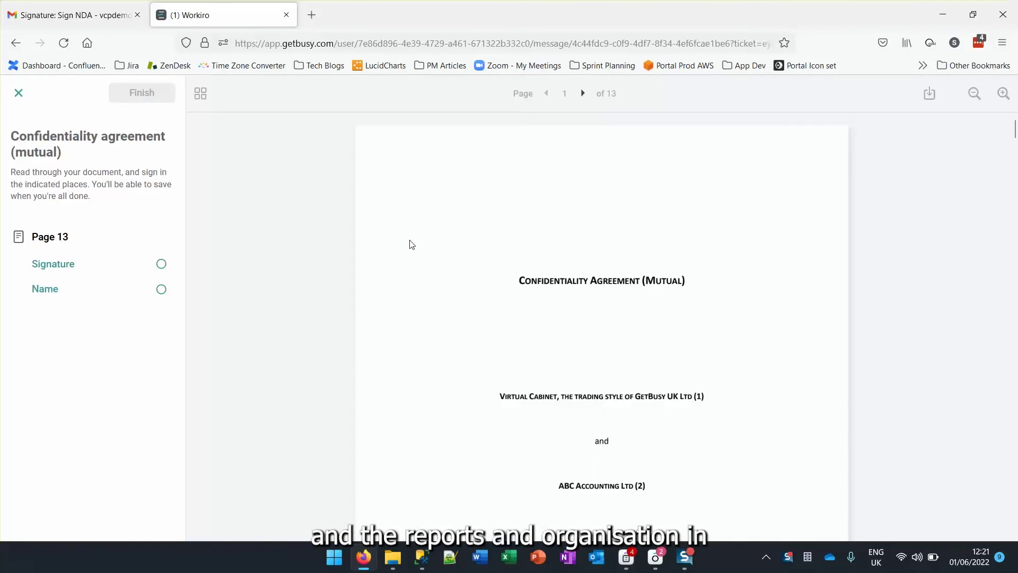
- Place a typed signature in the Signature field on page 13
{"action": "left_click", "coordinate": [53, 263]}
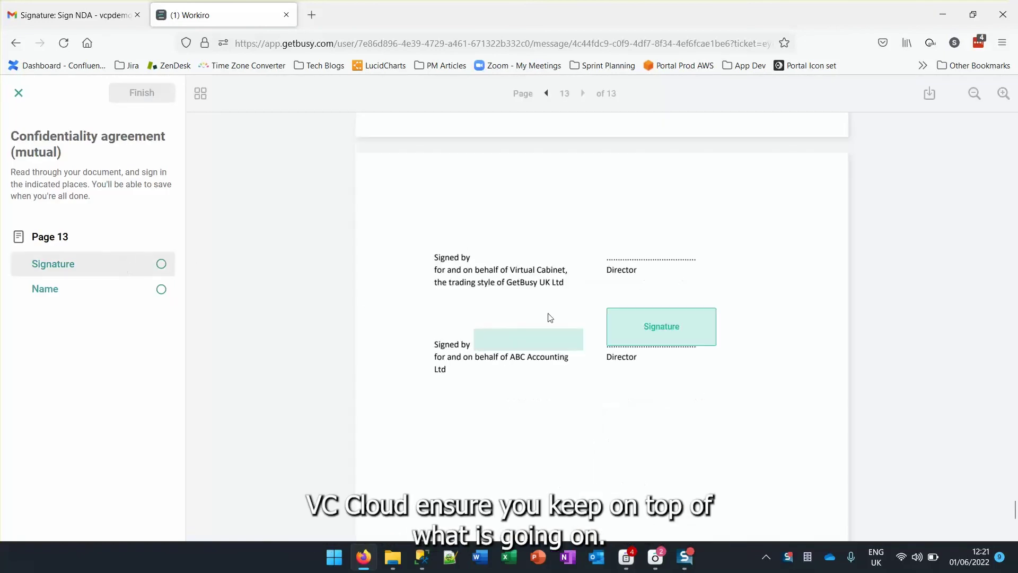
{"action": "left_click", "coordinate": [647, 328]}
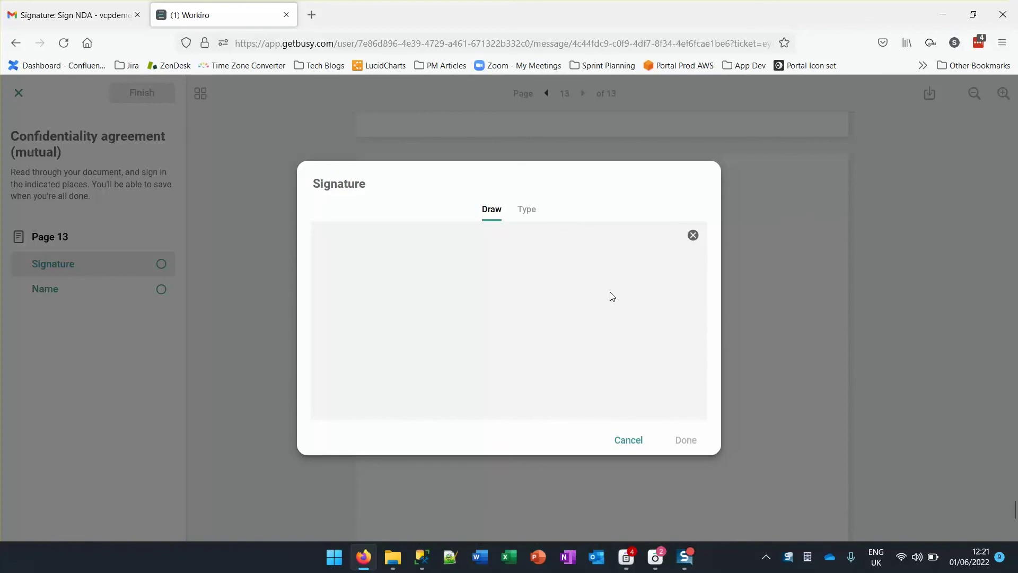
{"action": "left_click", "coordinate": [528, 209]}
{"action": "left_click", "coordinate": [685, 440]}
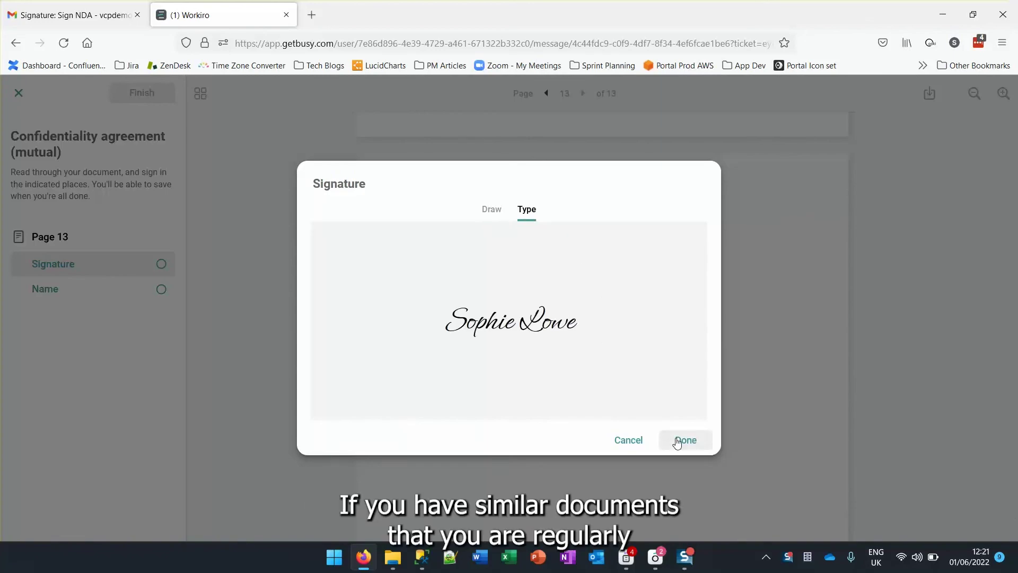
{"action": "left_click", "coordinate": [686, 441]}
{"action": "left_click", "coordinate": [535, 338]}
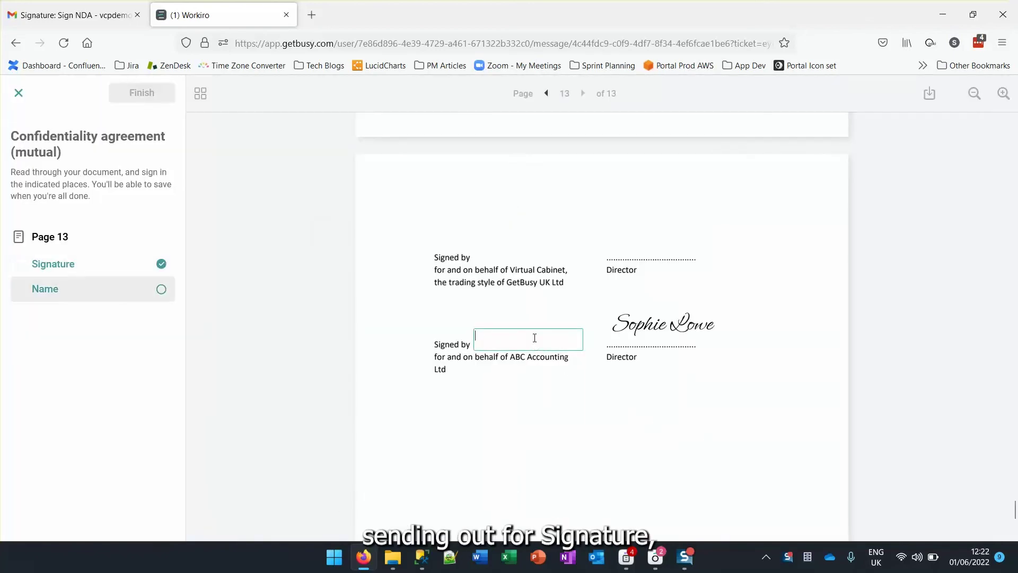
{"action": "type", "text": "Sophie Lowe"}
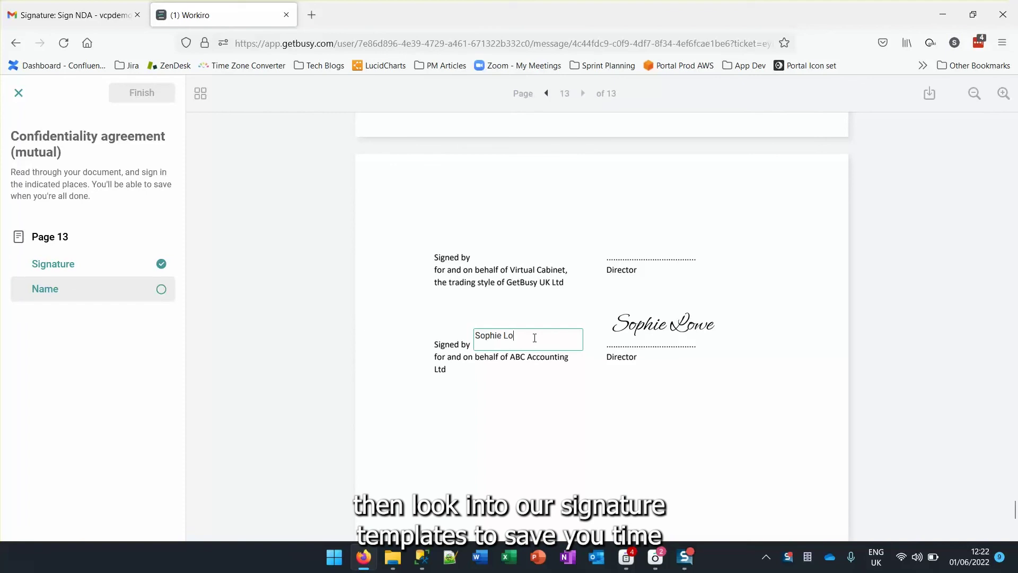
{"action": "left_click", "coordinate": [518, 394]}
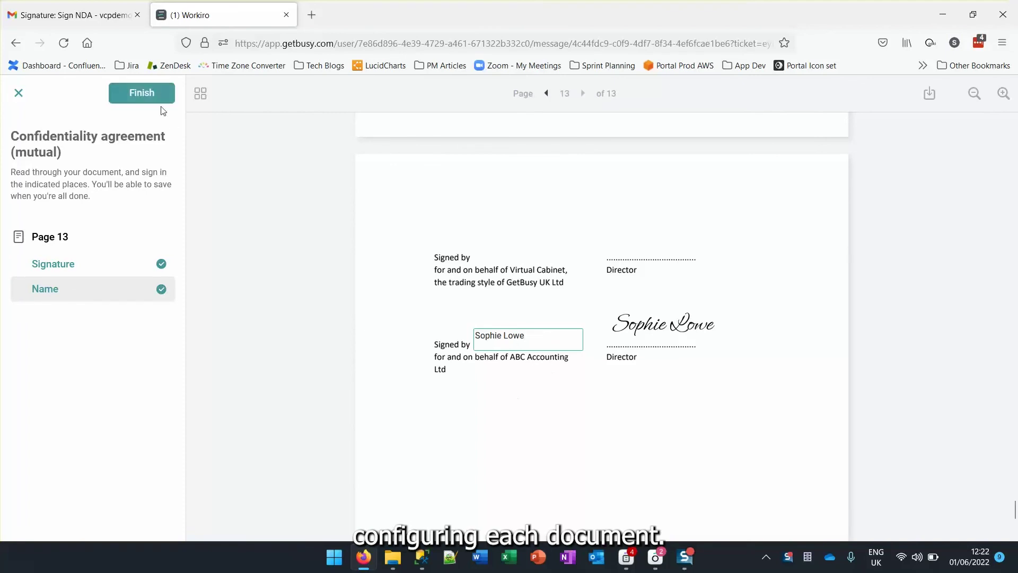
{"action": "left_click", "coordinate": [142, 93]}
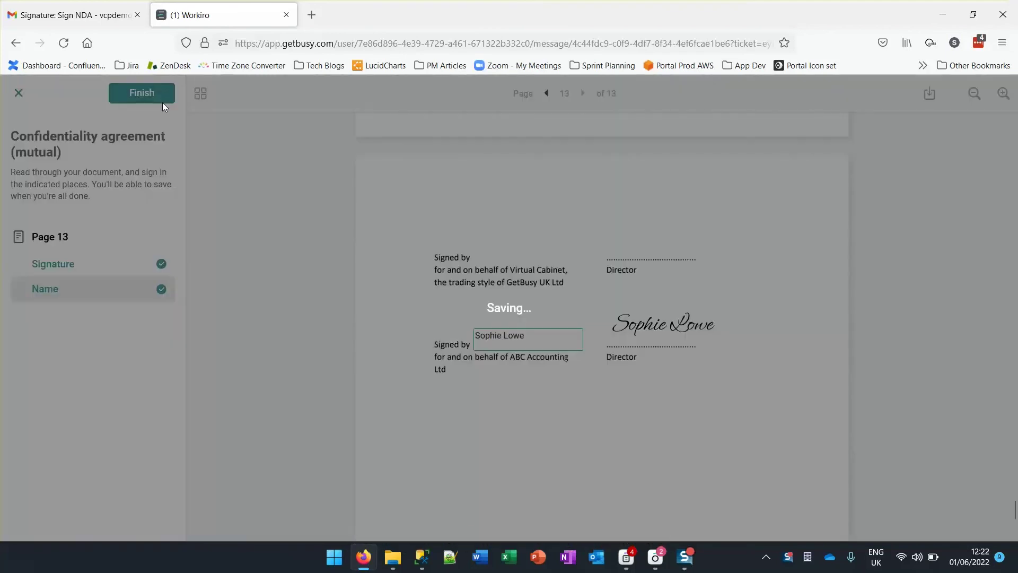